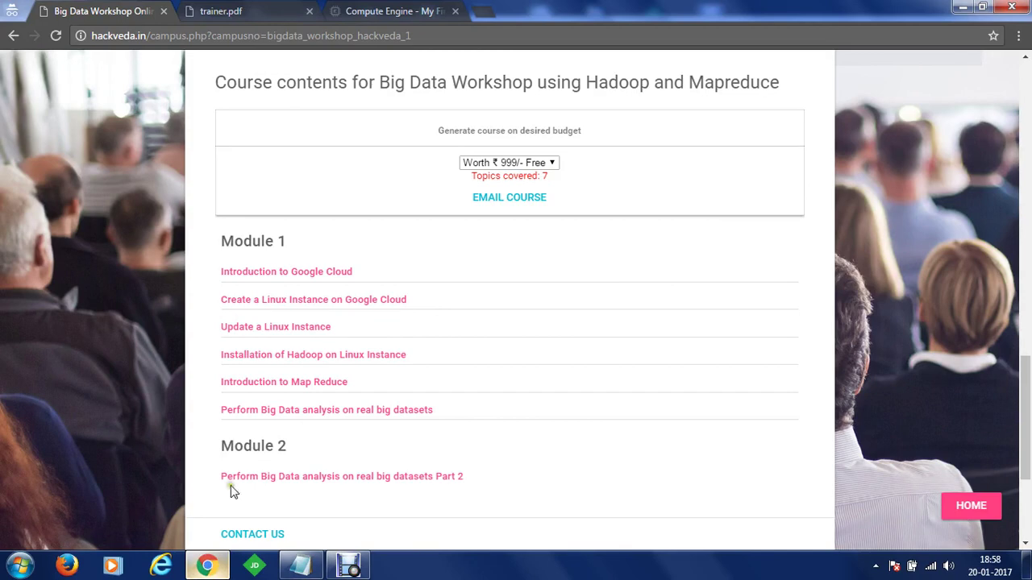
Start creating a new Compute Engine VM instance and name it master.
click(403, 11)
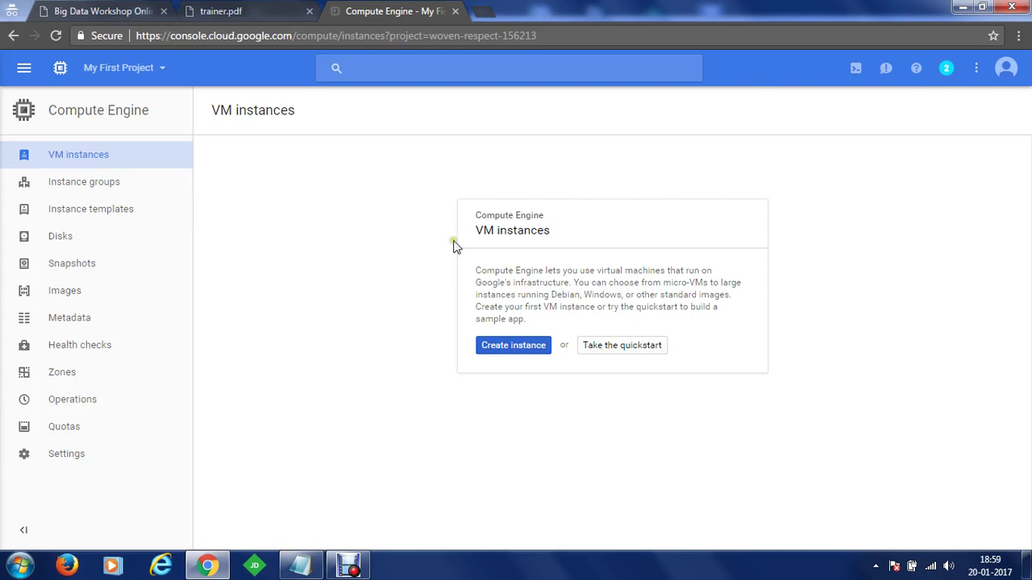
click(545, 352)
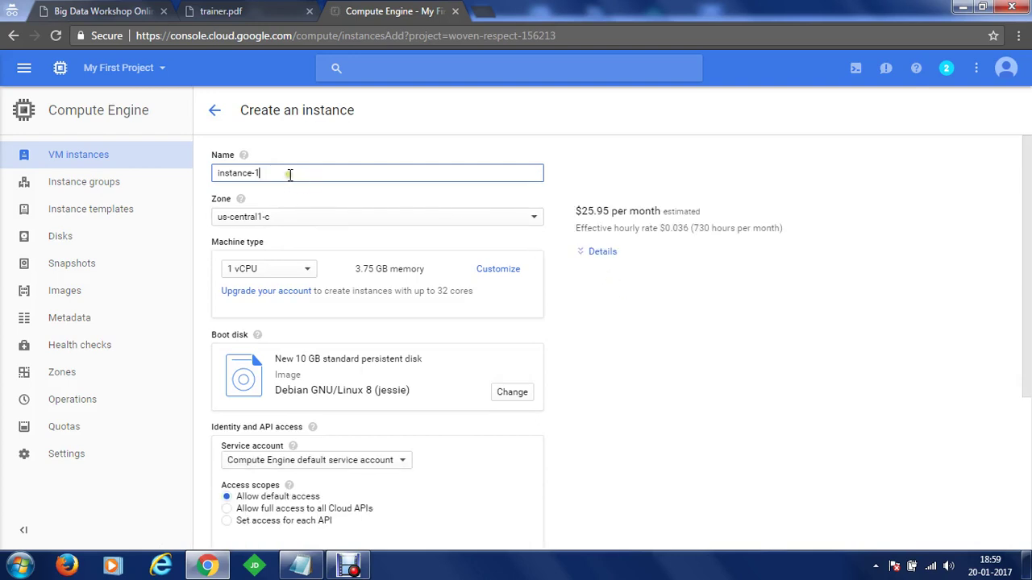
drag(290, 175, 203, 176)
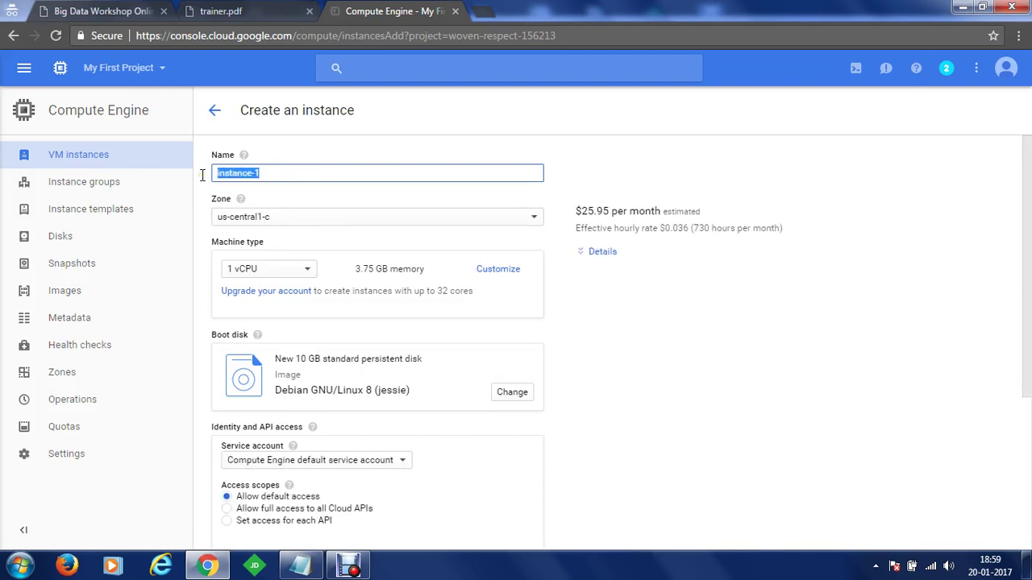
text(Master)
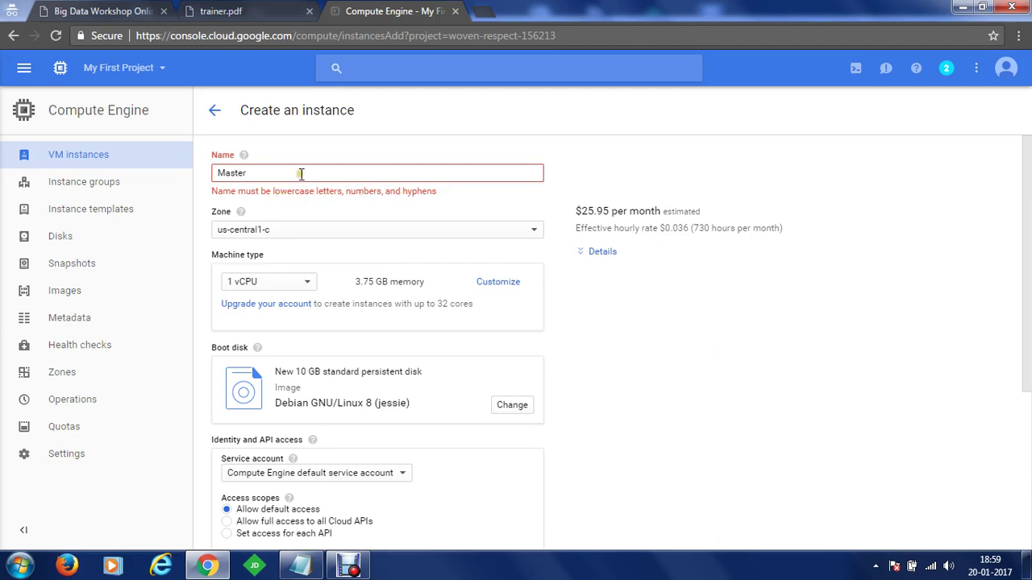
drag(286, 173, 216, 173)
text(master)
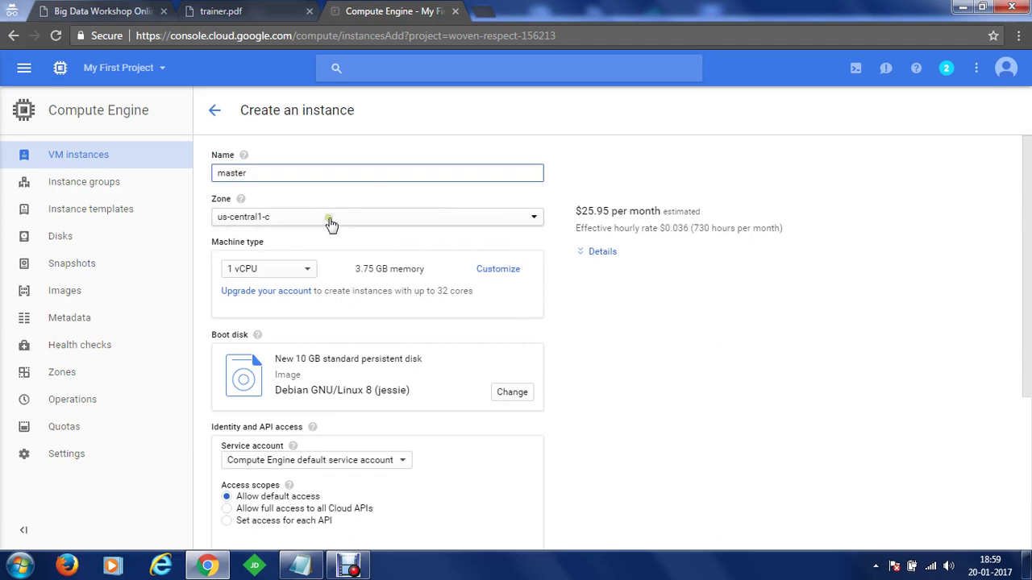
Review the available machine types for the instance and keep the 1 vCPU option.
click(307, 273)
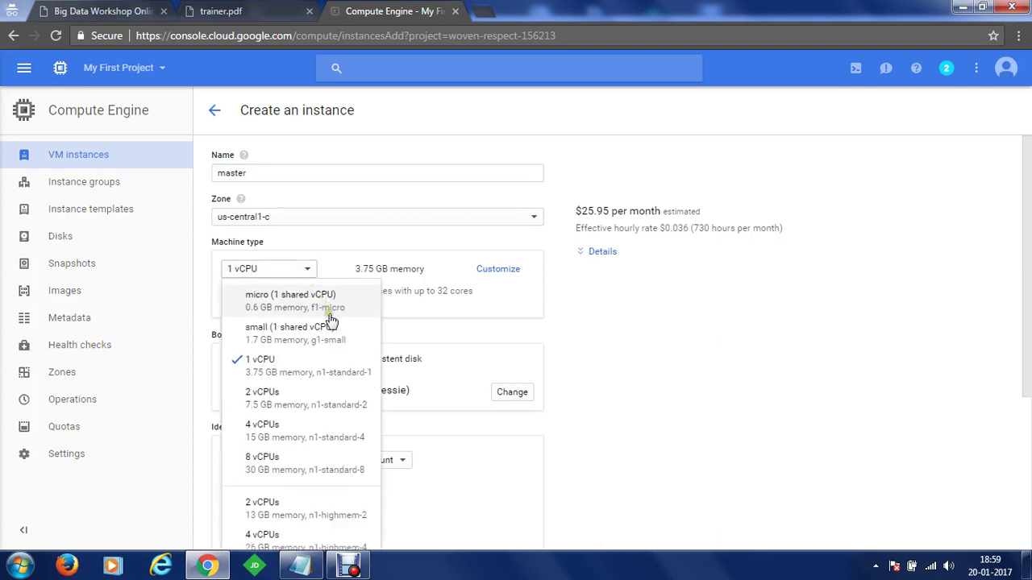
scroll(331, 401, down, 4)
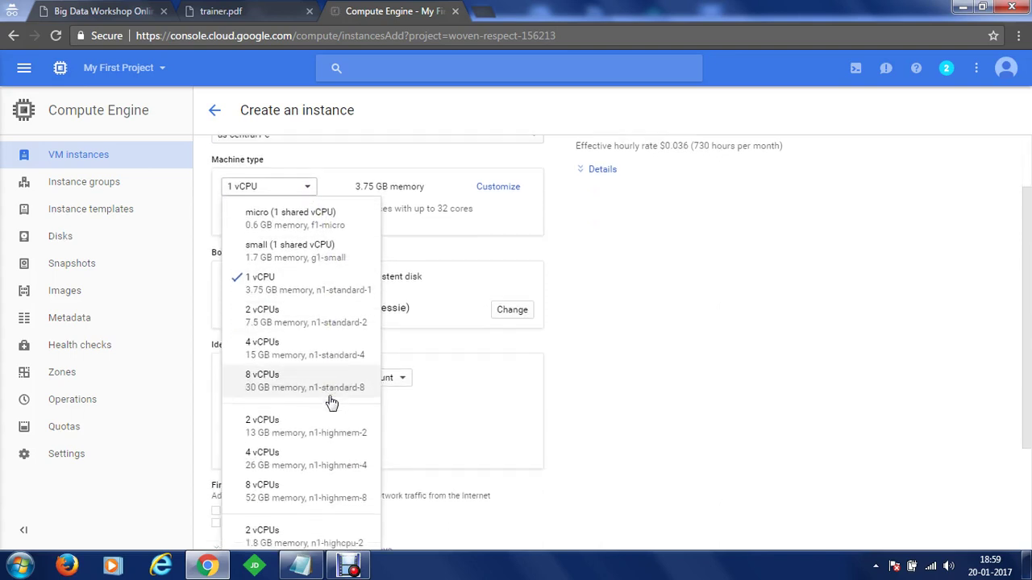
scroll(330, 401, down, 2)
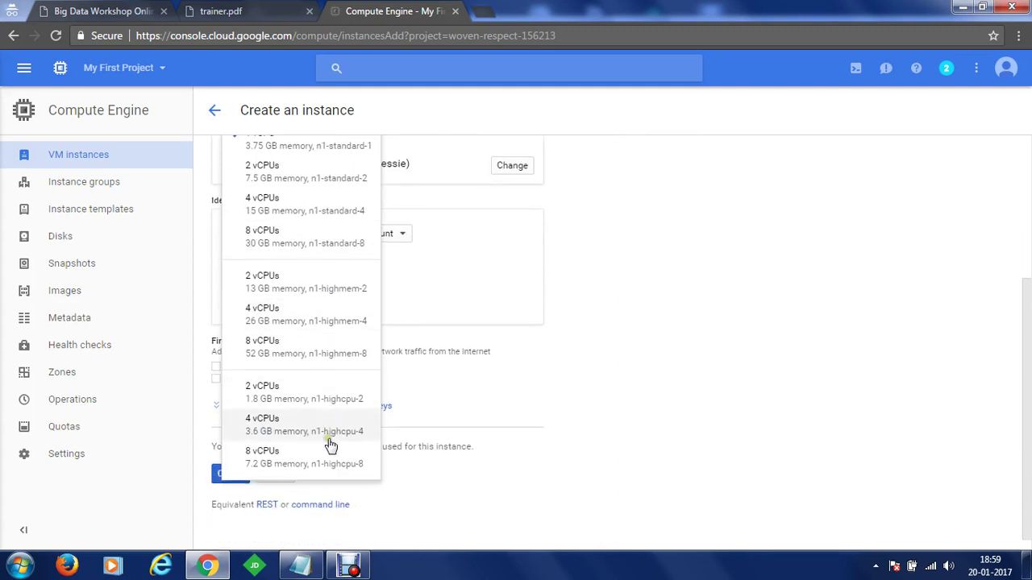
scroll(330, 445, up, 4)
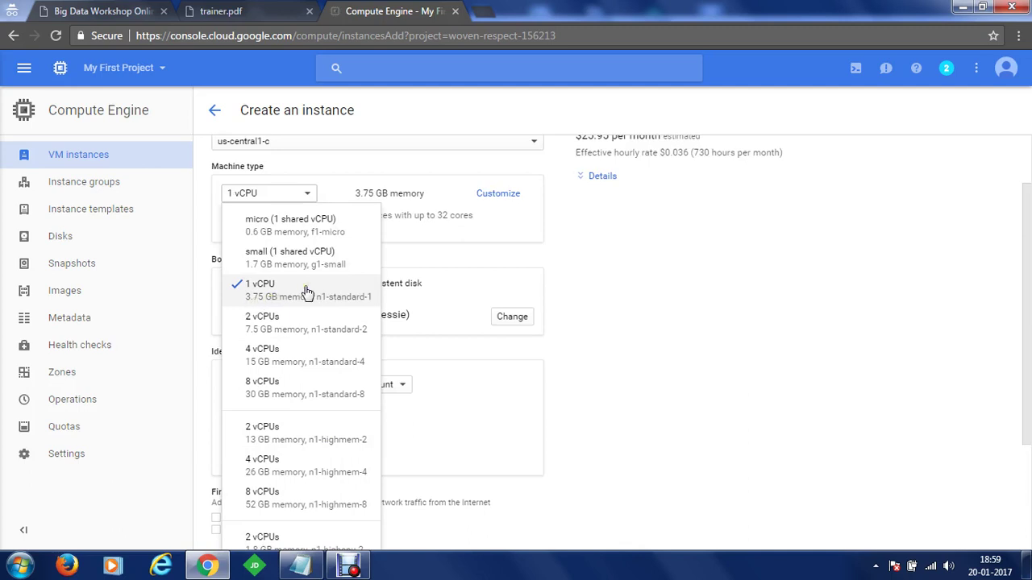
click(662, 287)
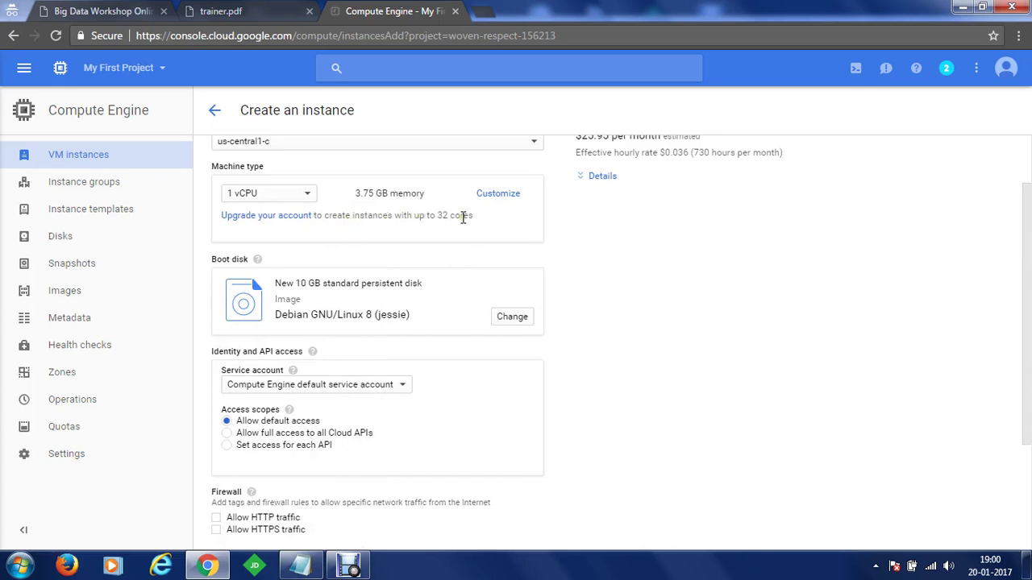
scroll(489, 233, up, 1)
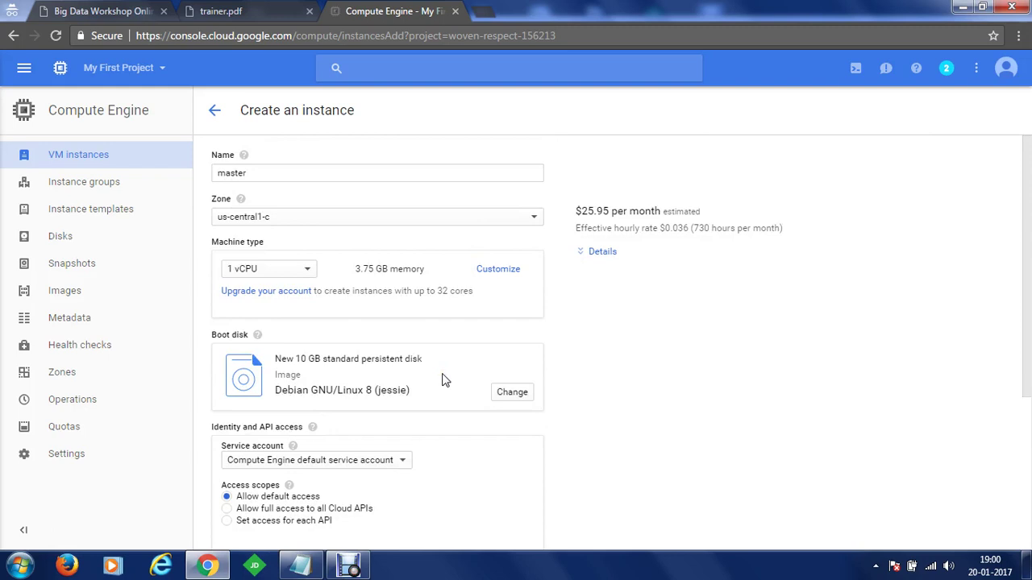
Review the boot disk images and select Debian GNU/Linux 8 (jessie) on a 10 GB standard persistent disk.
click(518, 398)
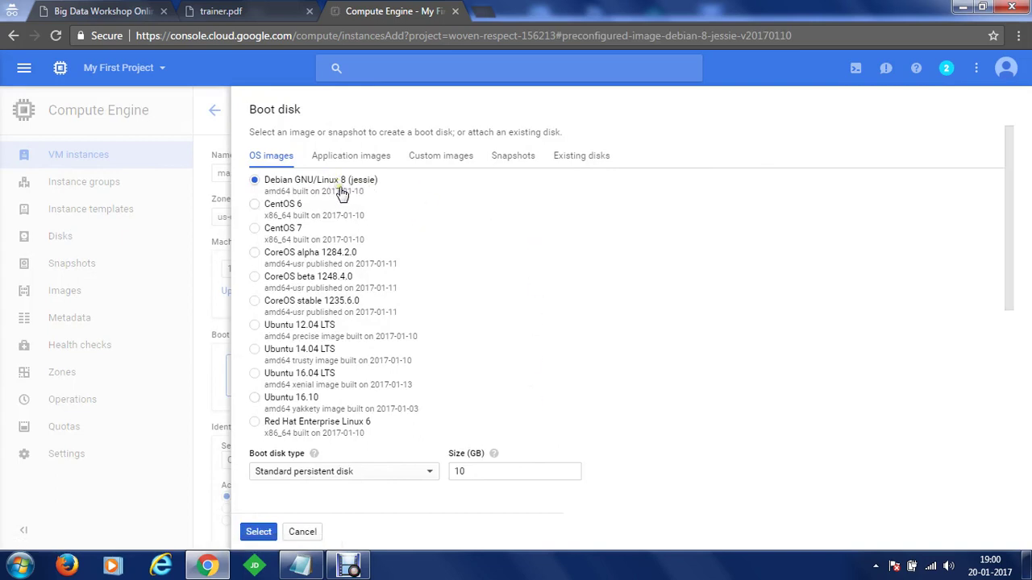
scroll(337, 292, down, 1)
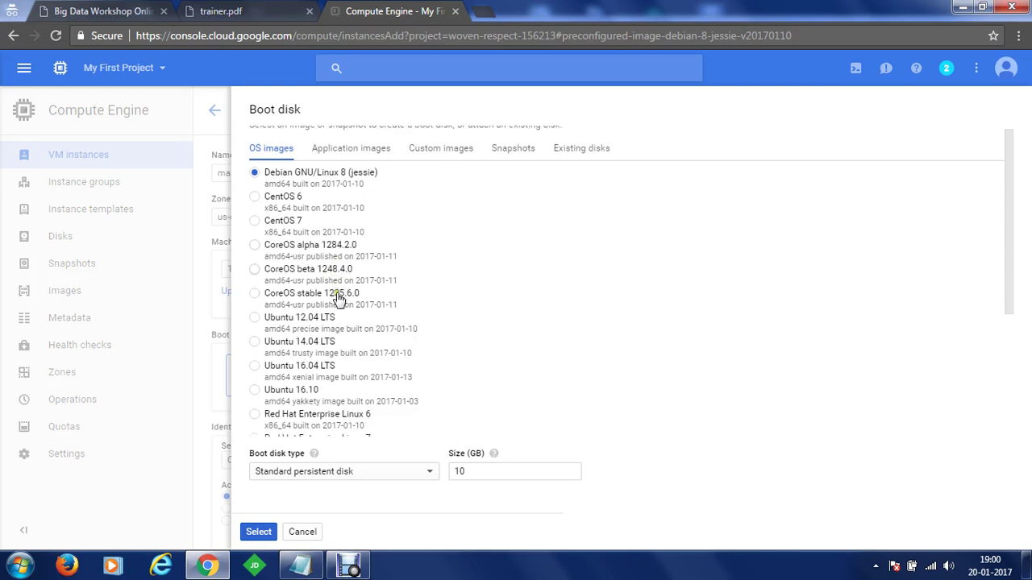
scroll(337, 298, down, 2)
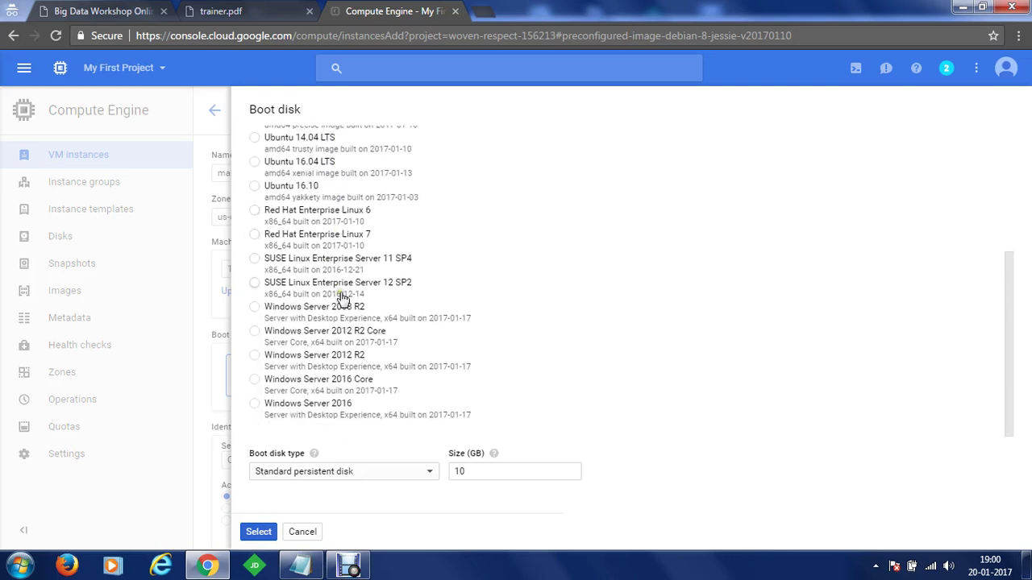
scroll(350, 331, up, 3)
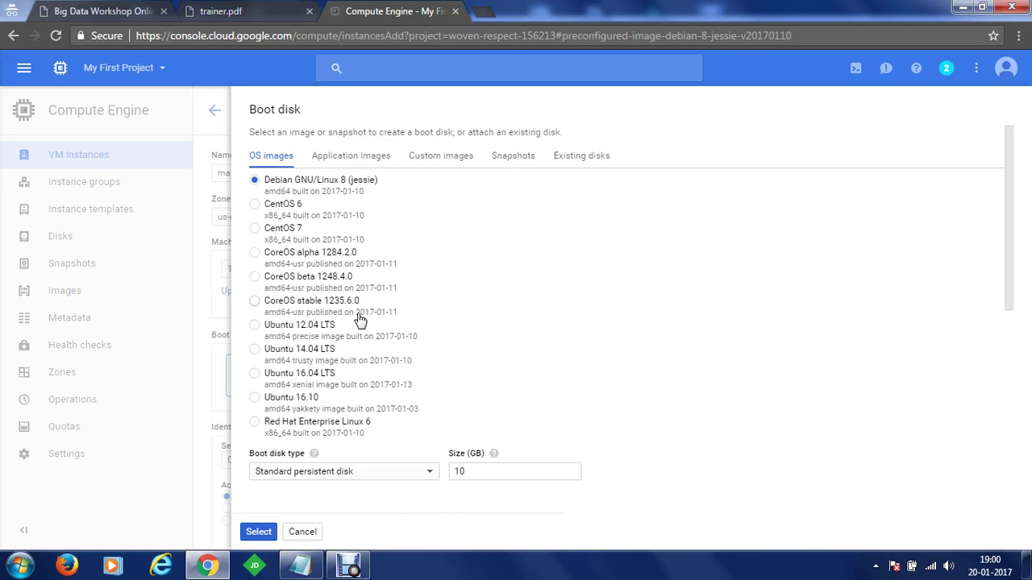
click(357, 158)
click(365, 184)
click(258, 534)
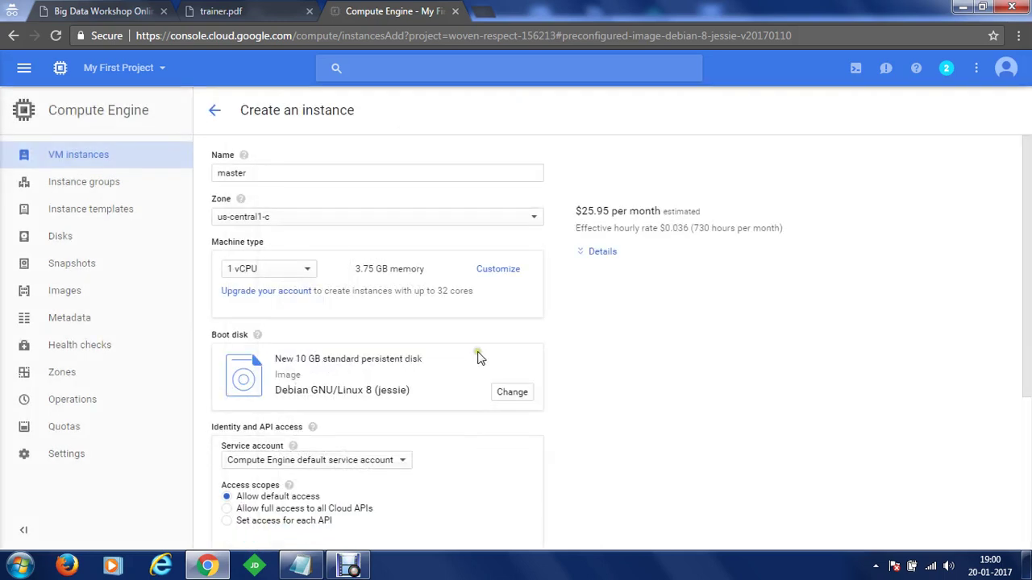
Allow HTTP traffic through the firewall and create the master instance with default API access.
scroll(454, 385, down, 1)
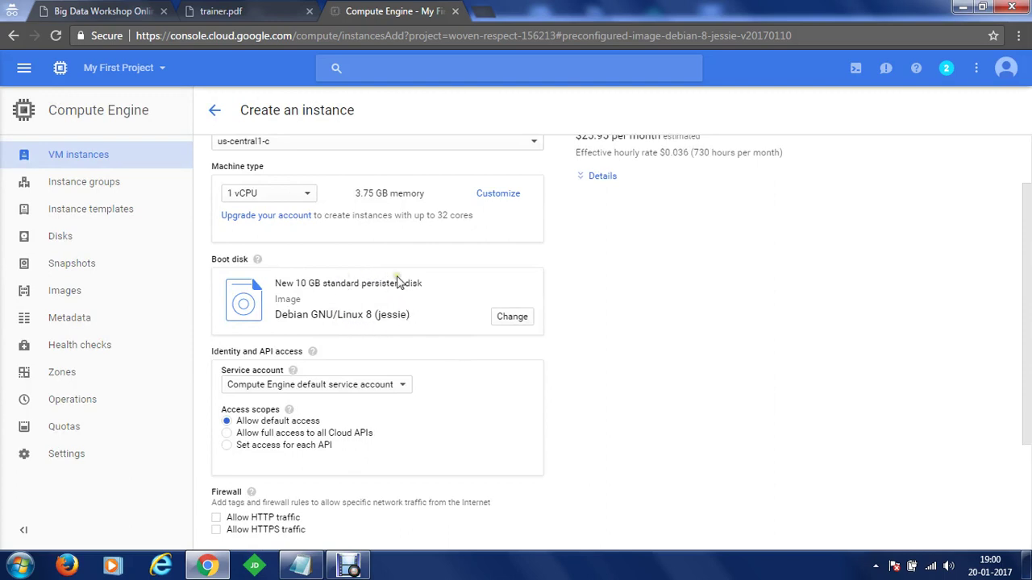
scroll(398, 282, down, 1)
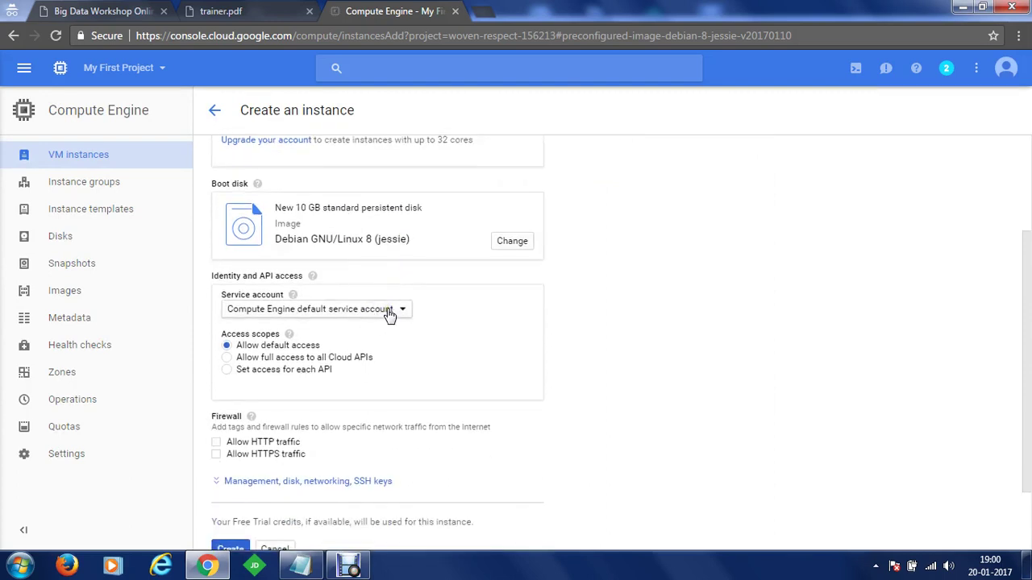
scroll(389, 314, down, 1)
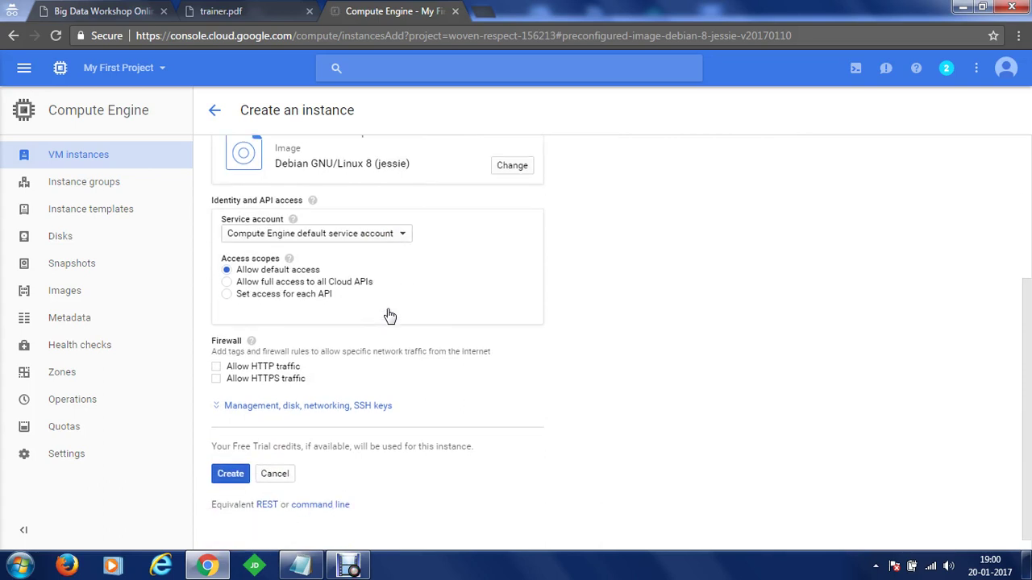
click(216, 367)
click(232, 476)
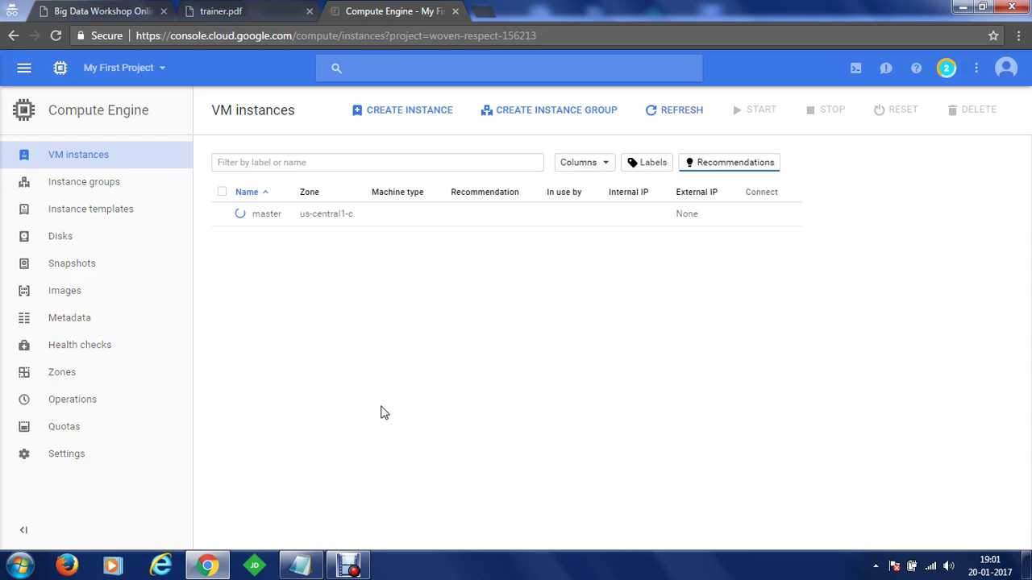
click(473, 246)
click(417, 216)
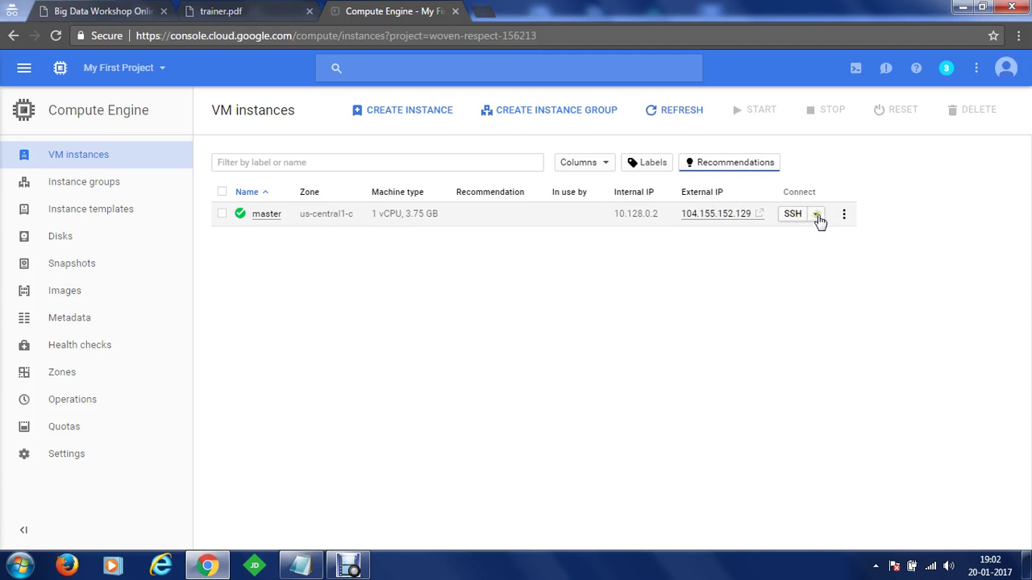
Review the connection options for the master instance, then open an SSH session in a maximized browser window.
click(817, 217)
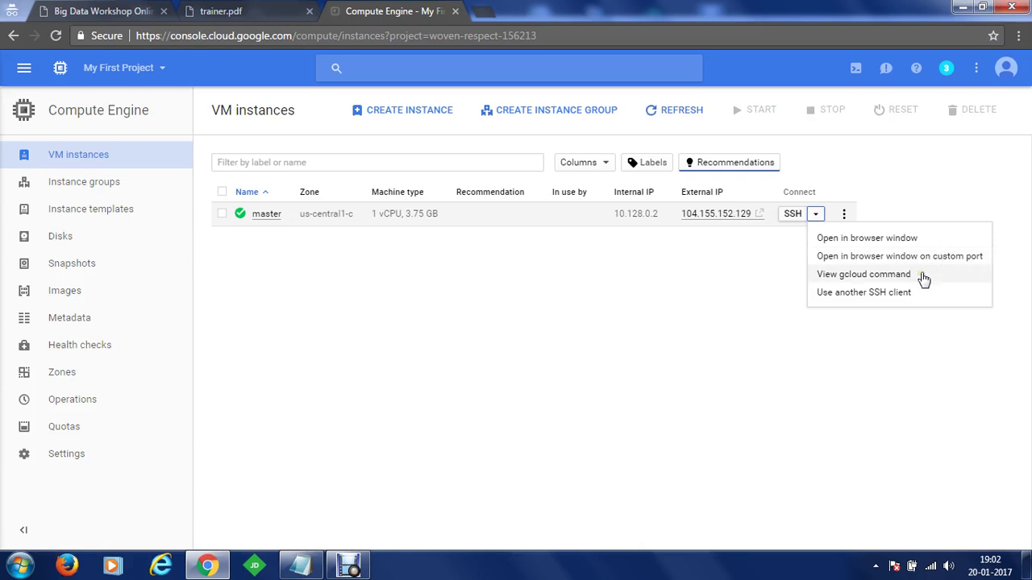
click(918, 291)
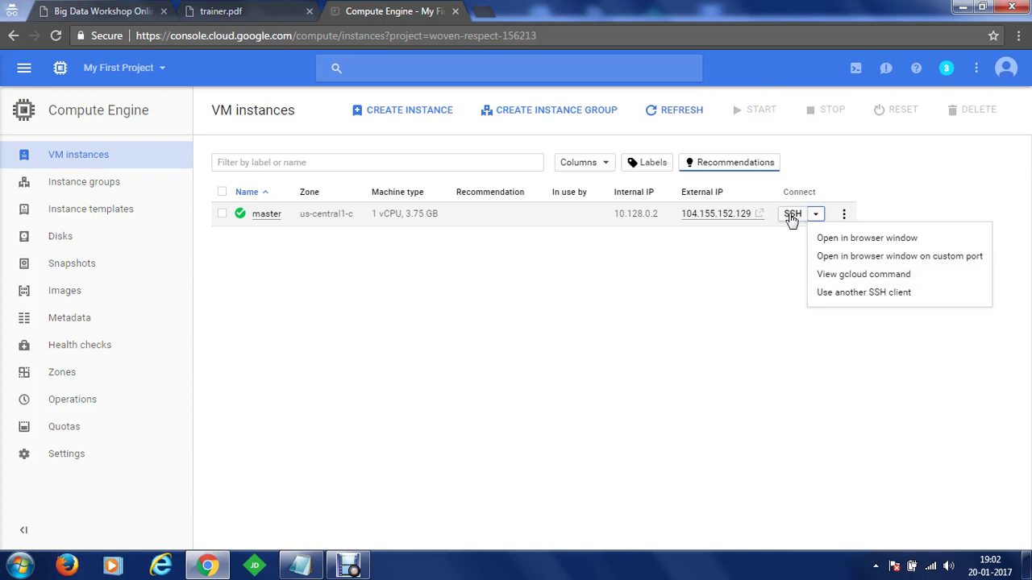
click(778, 233)
click(792, 214)
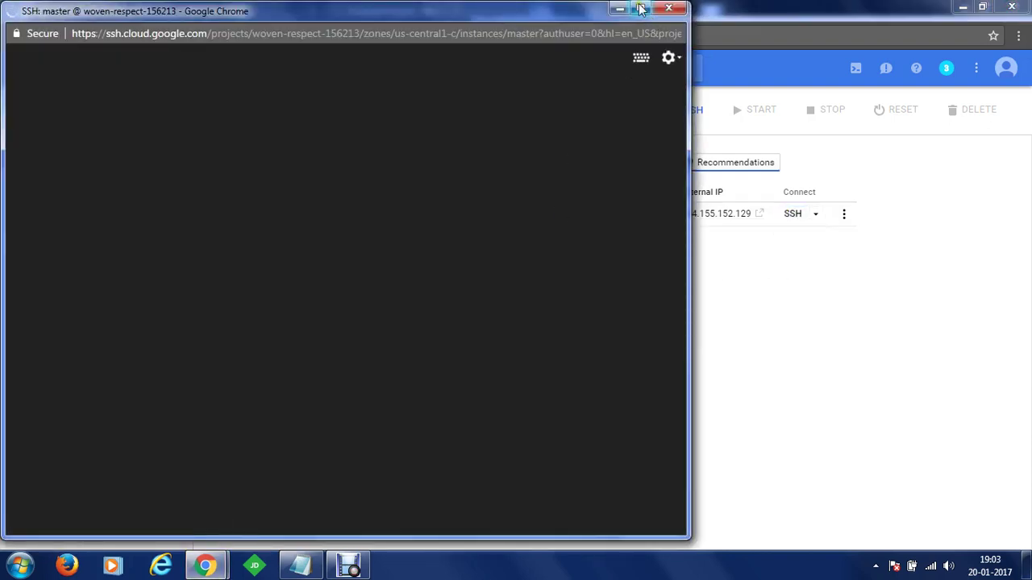
click(641, 10)
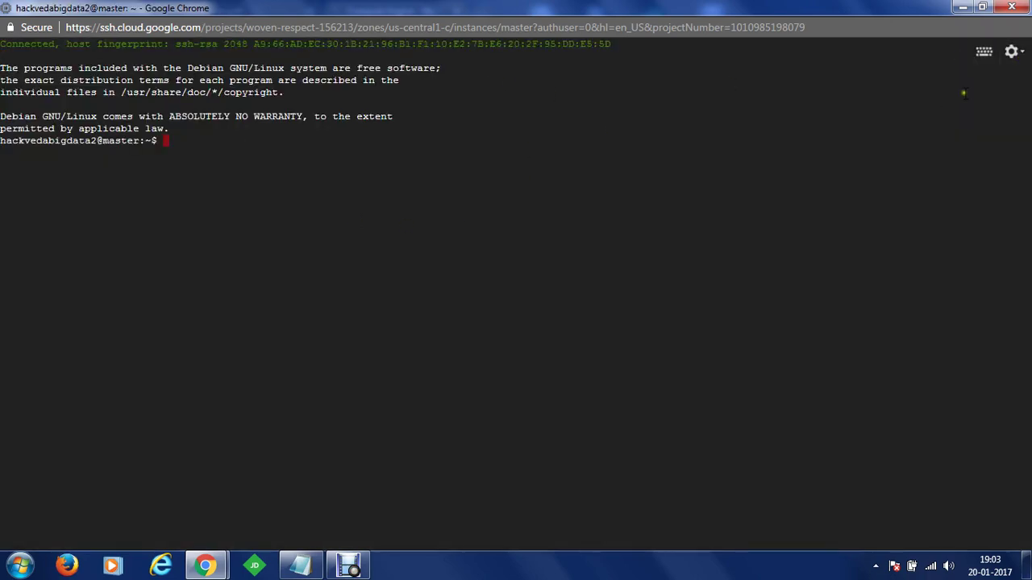
Switch the SSH terminal to the Light color theme.
click(1012, 51)
mouse_move(1006, 84)
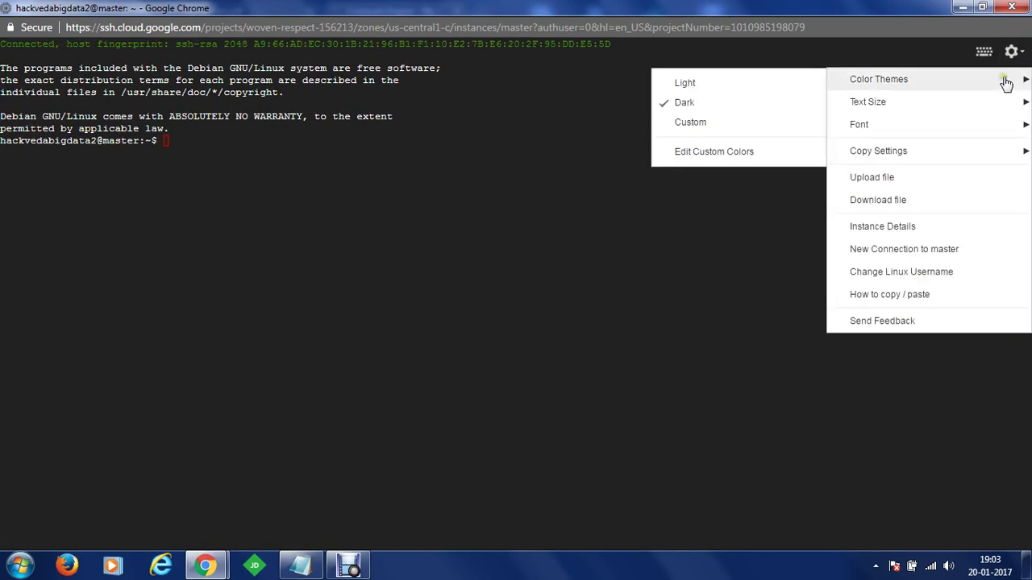
click(752, 84)
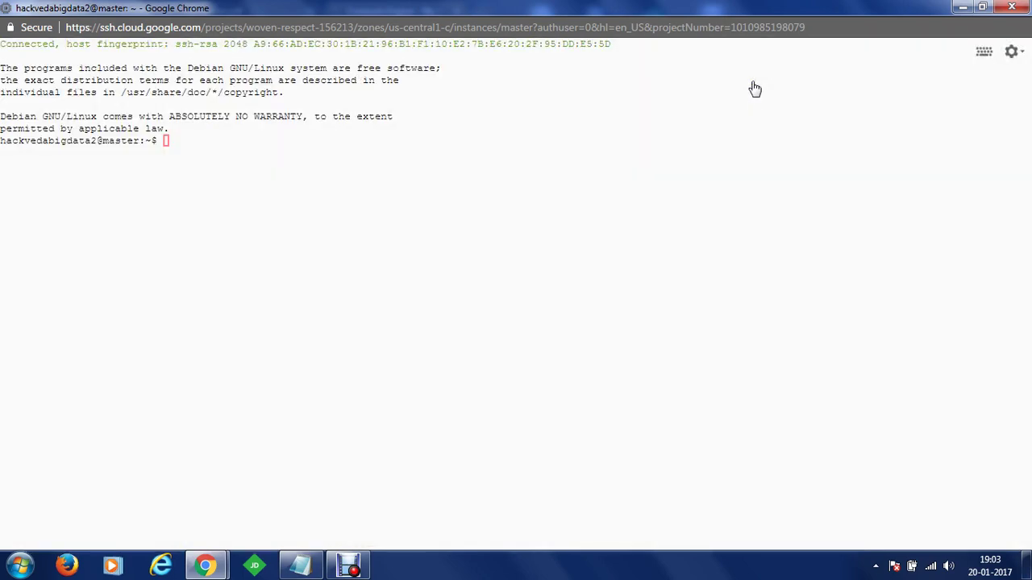
Enlarge the SSH terminal's text size and change its font to a different monospaced one.
click(1011, 51)
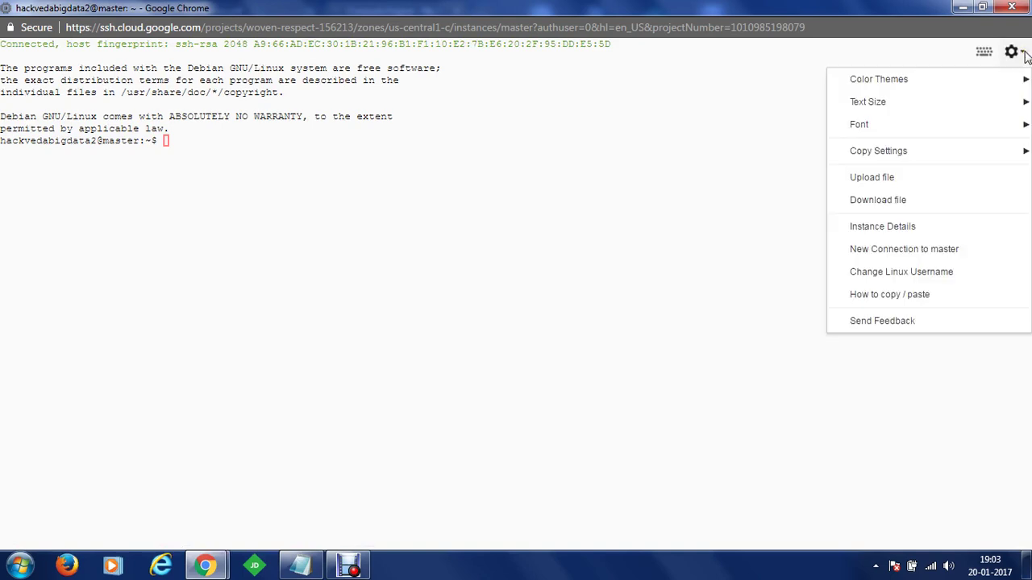
mouse_move(923, 102)
click(741, 125)
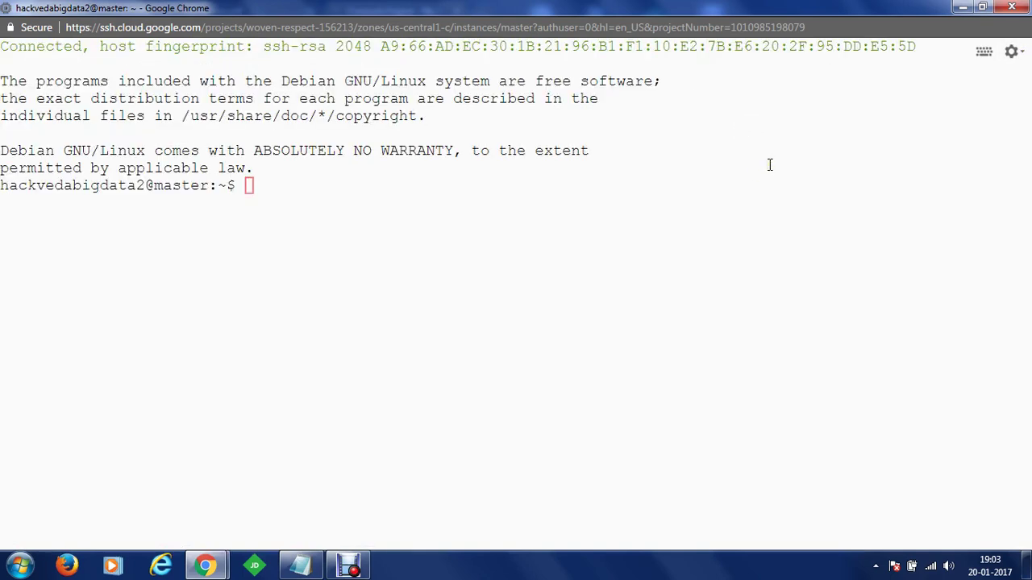
click(1012, 51)
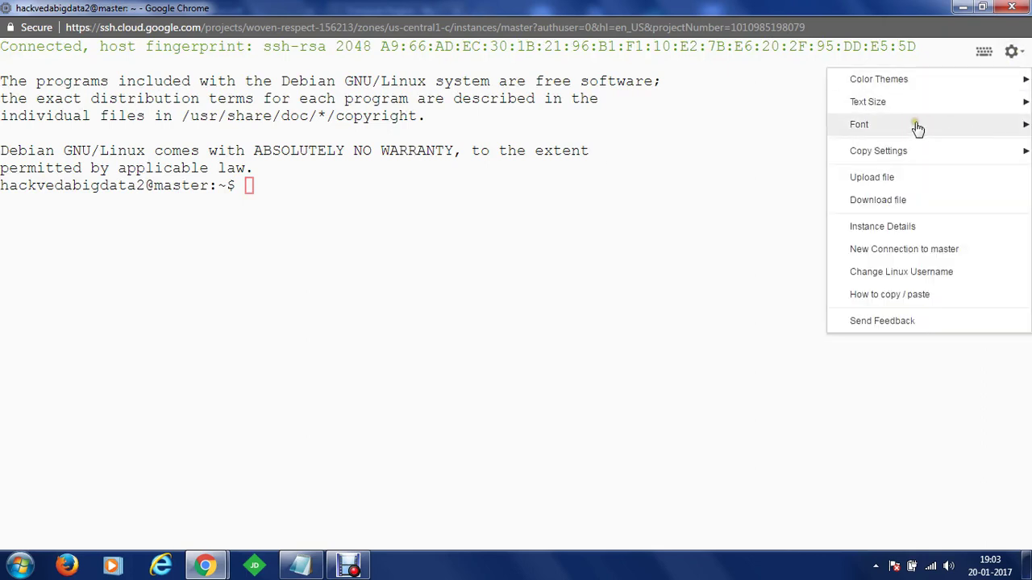
mouse_move(917, 125)
click(755, 153)
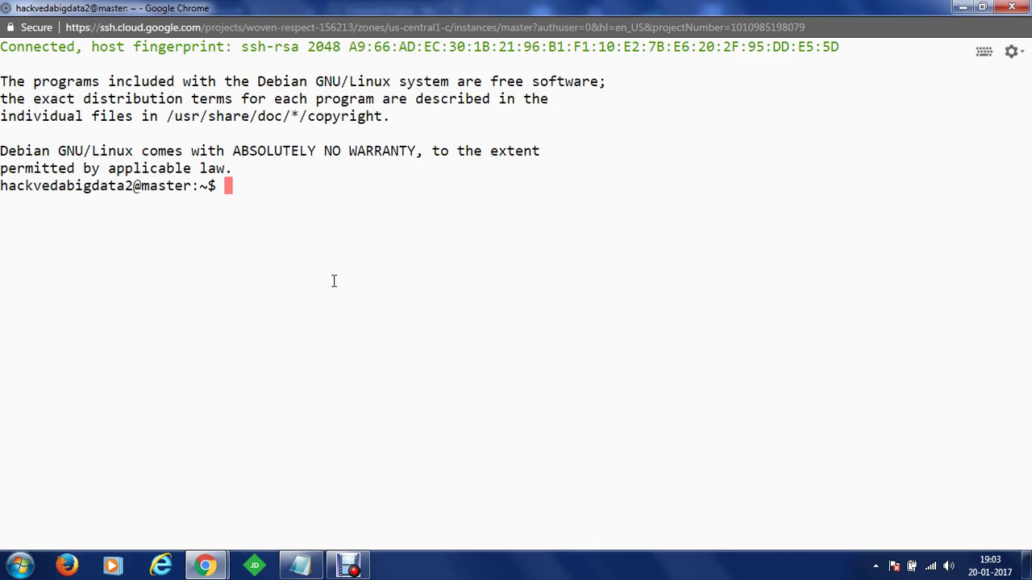
Run uname -a on the master instance and examine the host name and Debian kernel details in its output.
text(name )
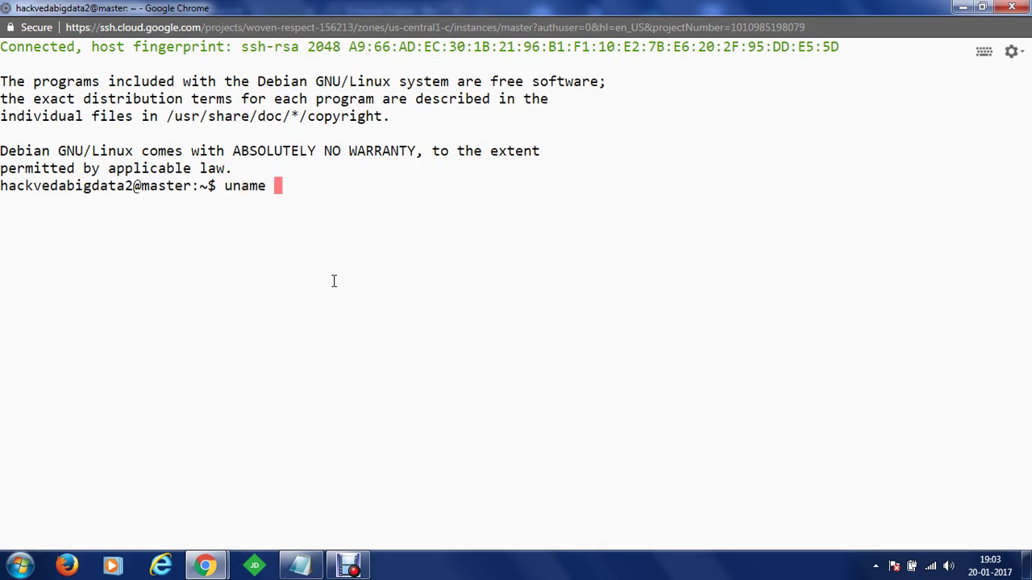
text(-a)
key(Return)
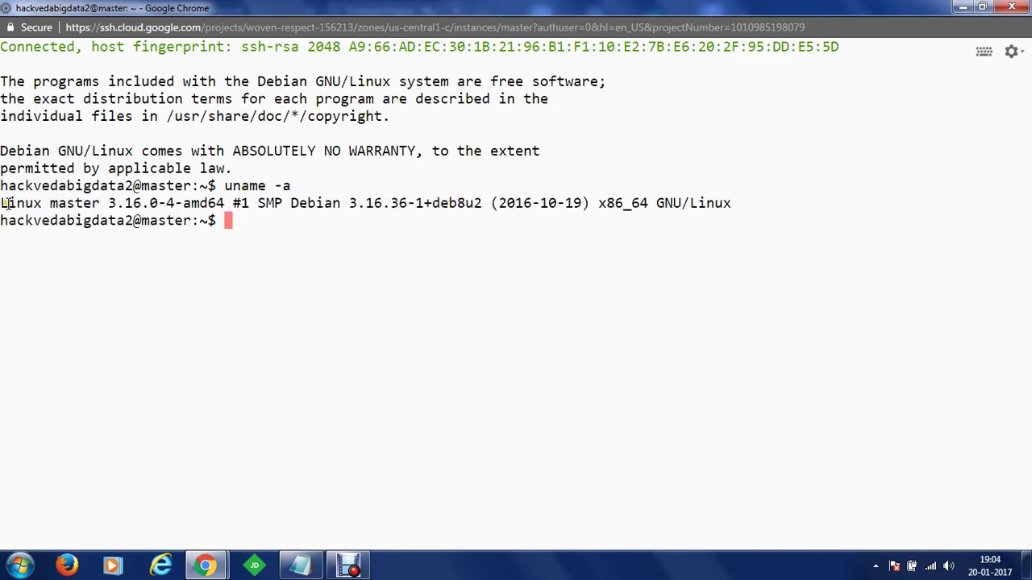
drag(2, 204, 100, 203)
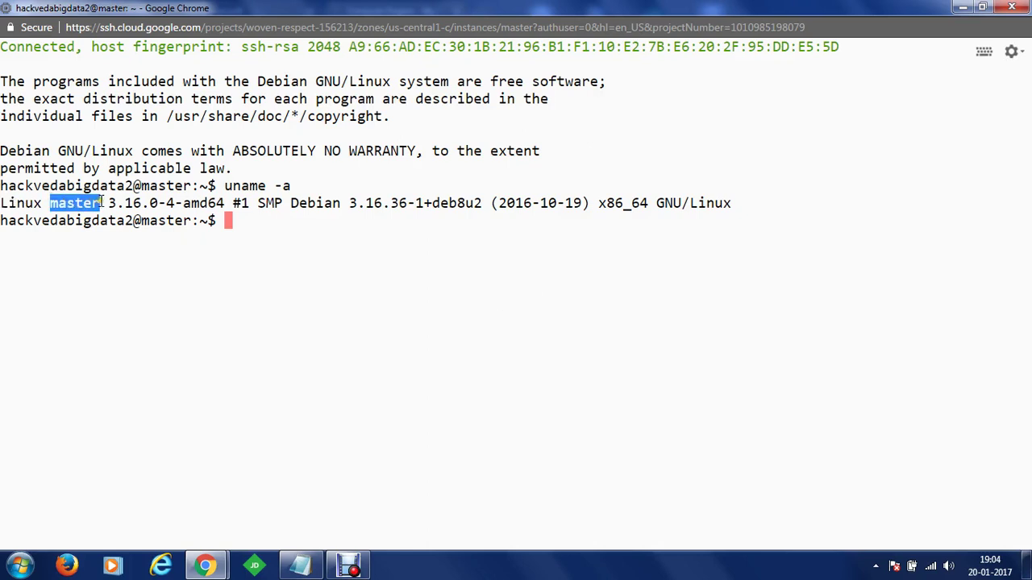
drag(292, 204, 719, 203)
click(591, 250)
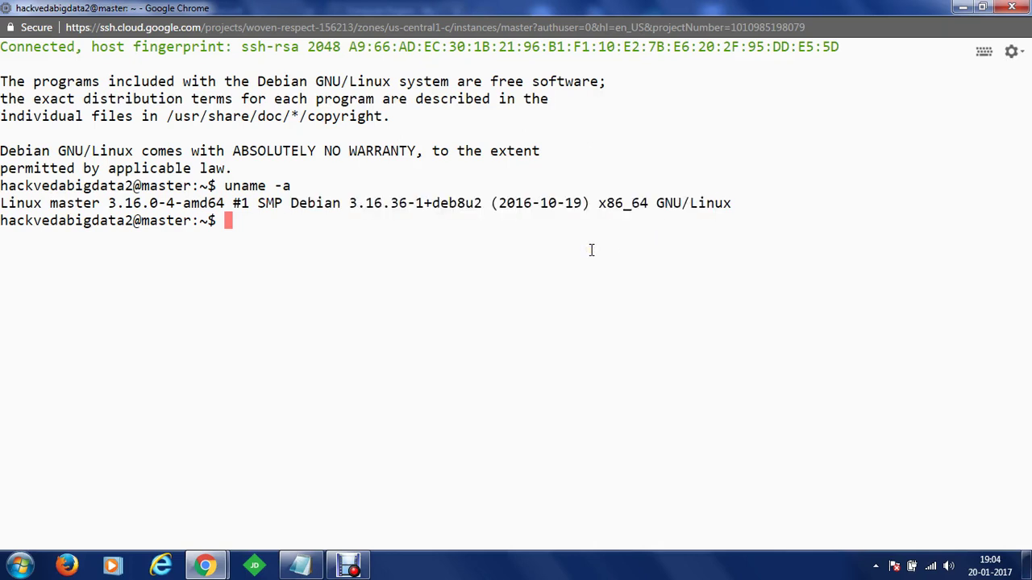
Clear the terminal screen and dismiss the Windows activation notification.
text(clear)
key(Return)
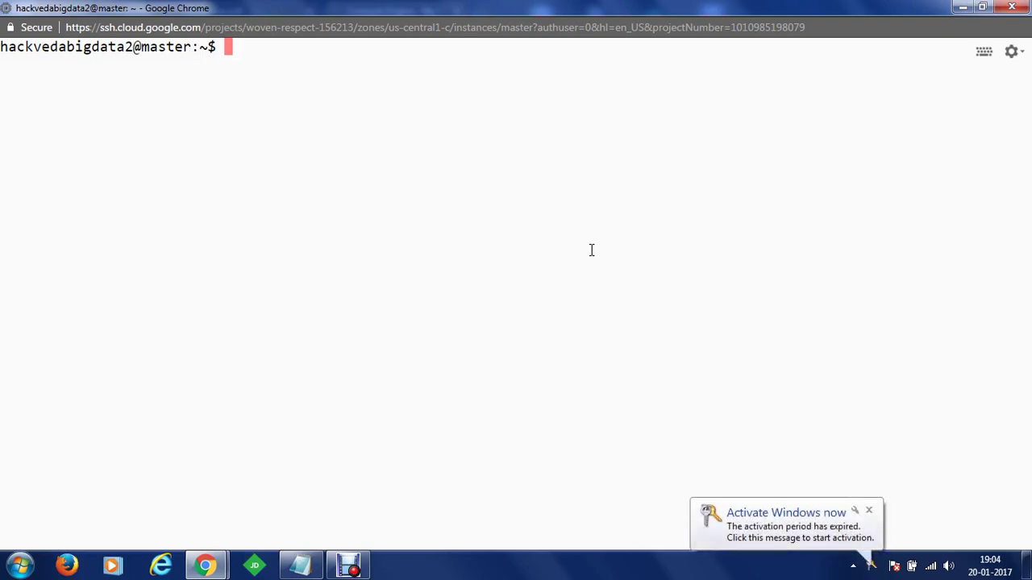
click(870, 512)
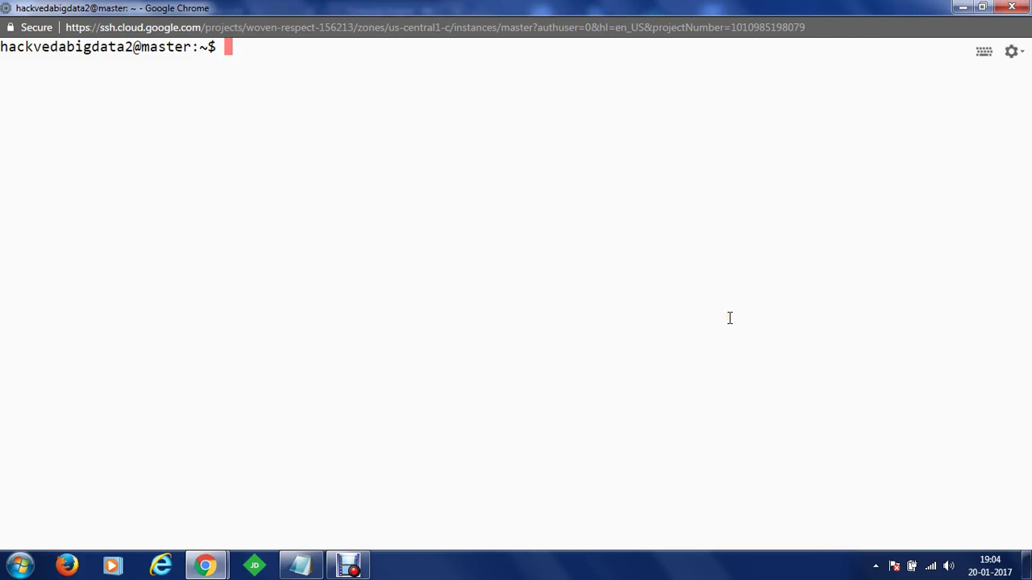